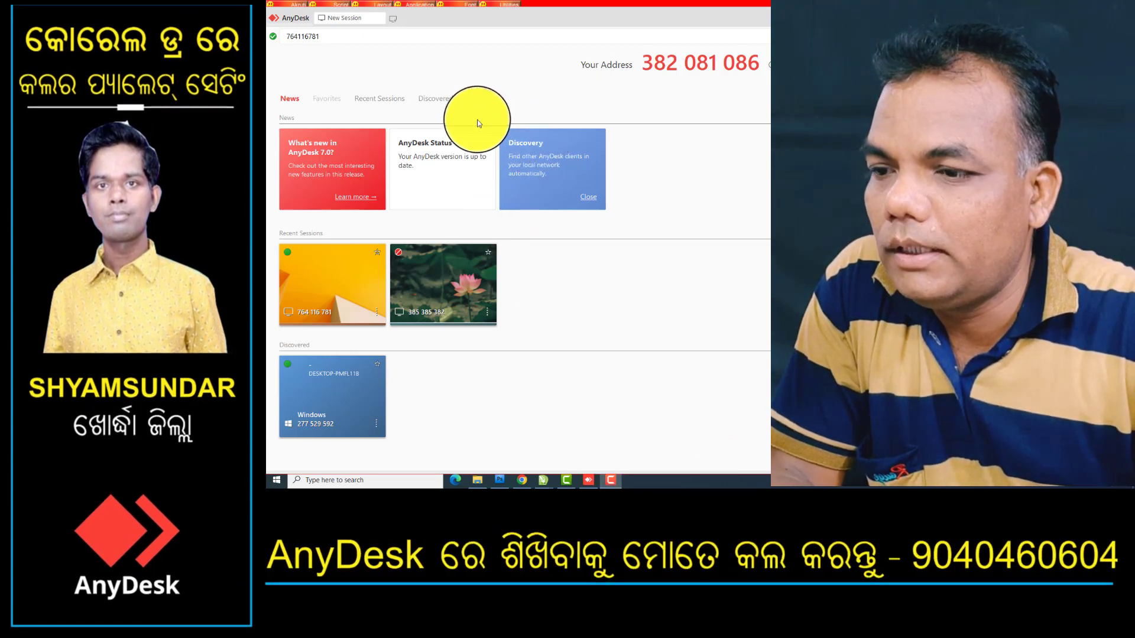
Enter the remote computer's AnyDesk address and connect to its CorelDRAW X6 desktop.
text(67)
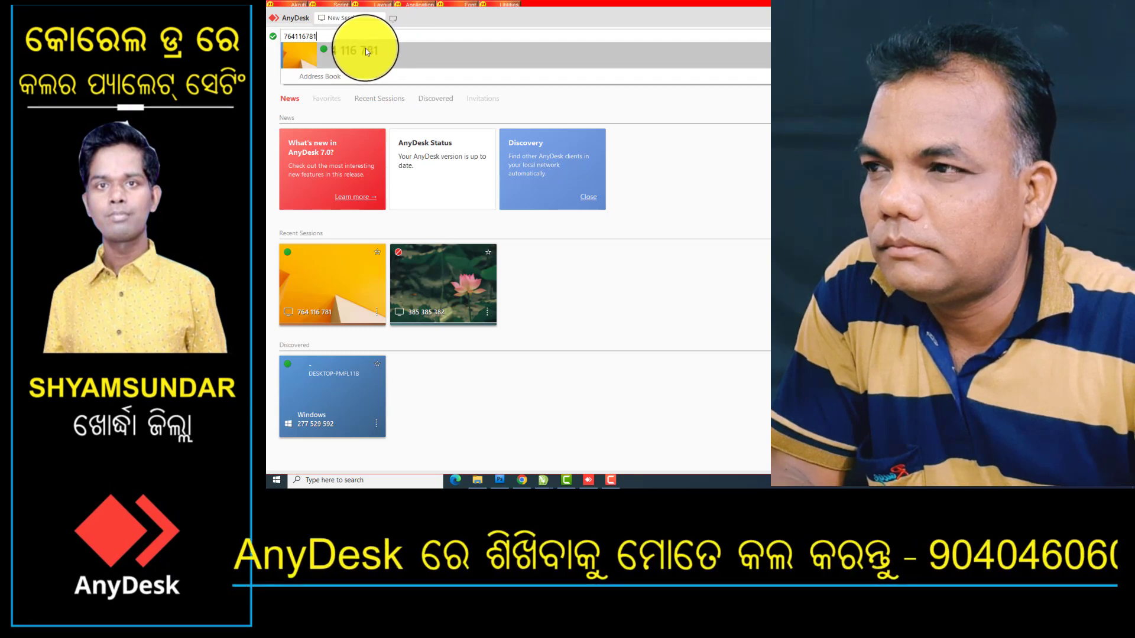
click(366, 47)
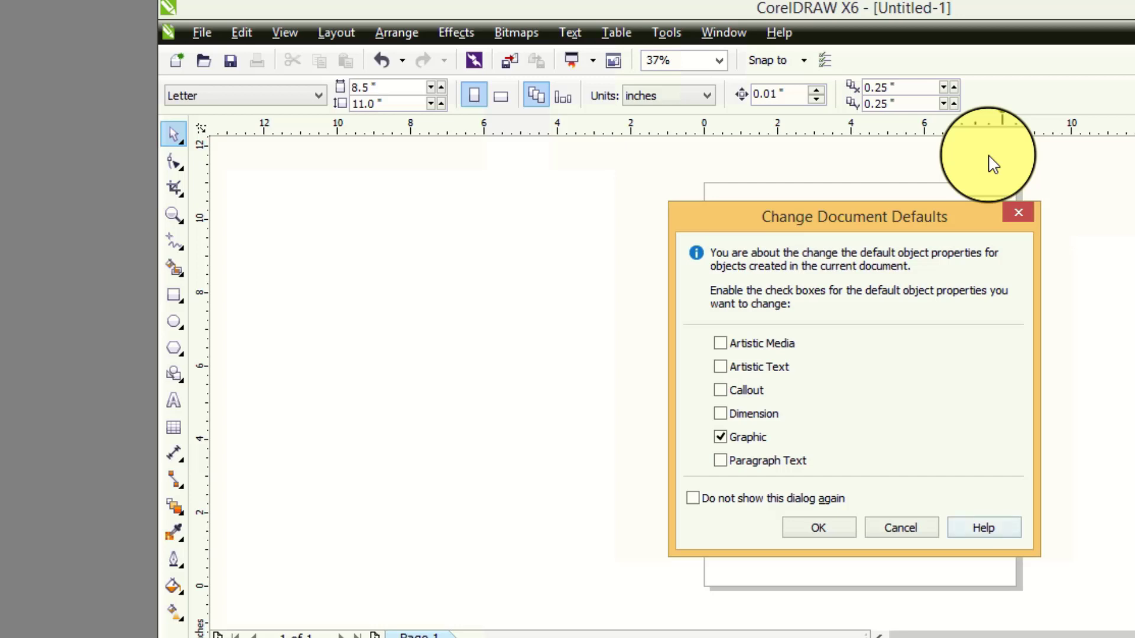
Cancel the Change Document Defaults prompt unchanged and switch to the Text tool with F8.
key(Escape)
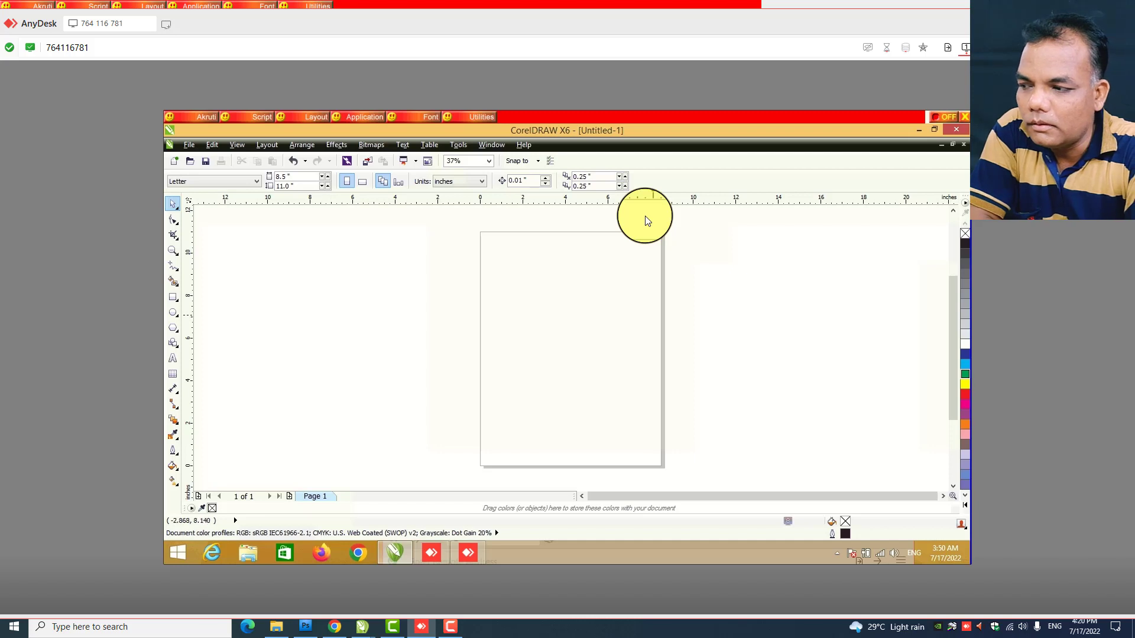
key(F8)
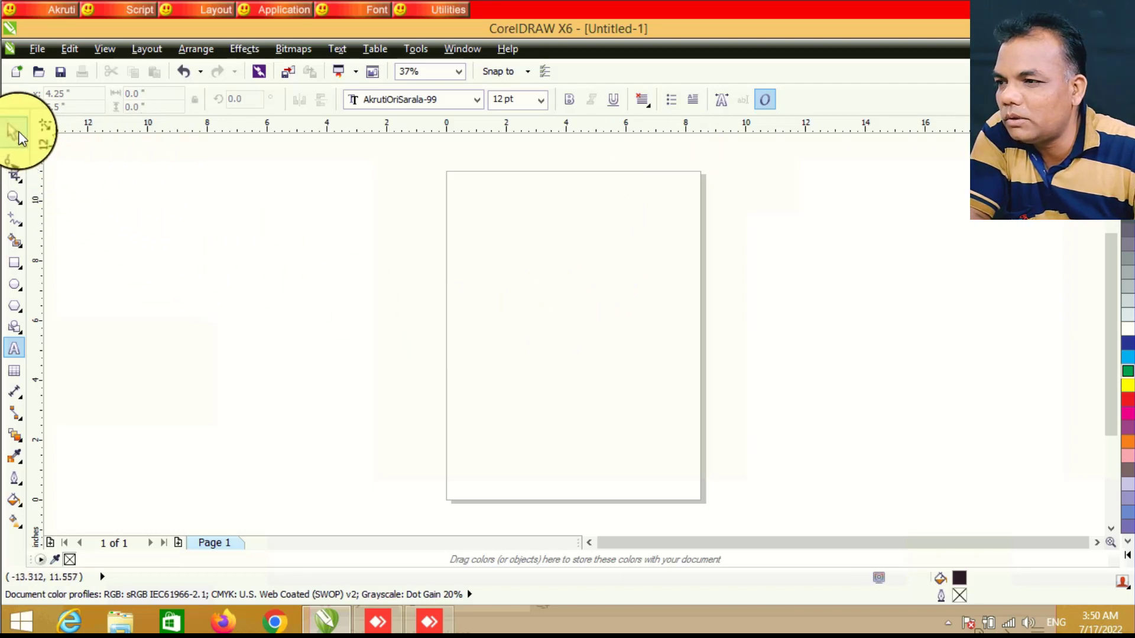
Draw a large rectangle at the page's upper left, fill it red, then deselect it.
click(16, 133)
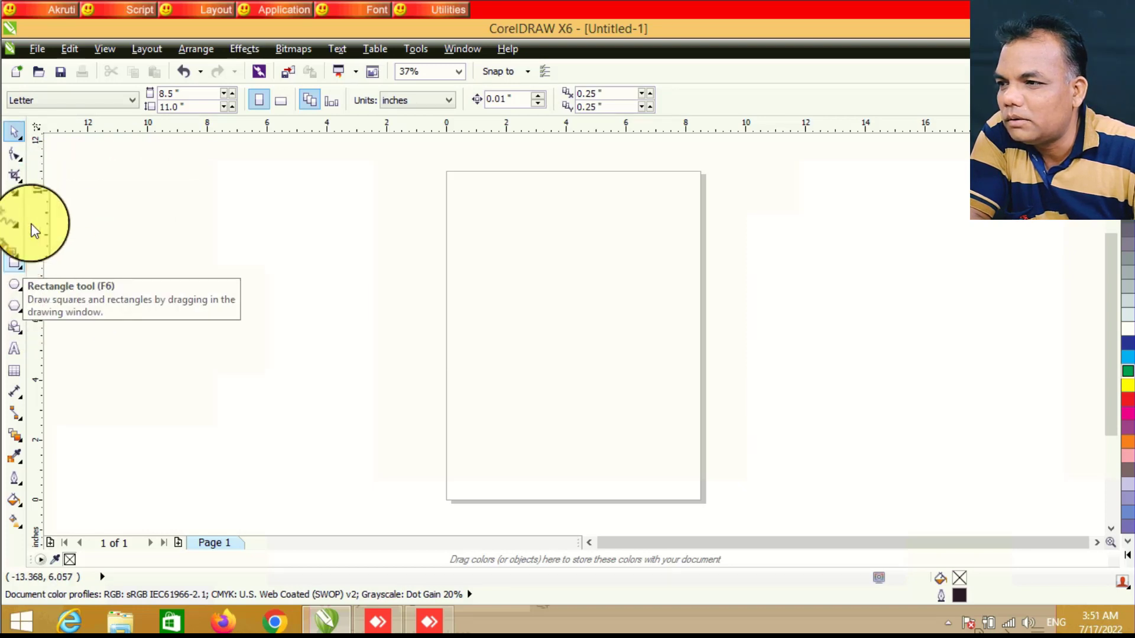
click(16, 264)
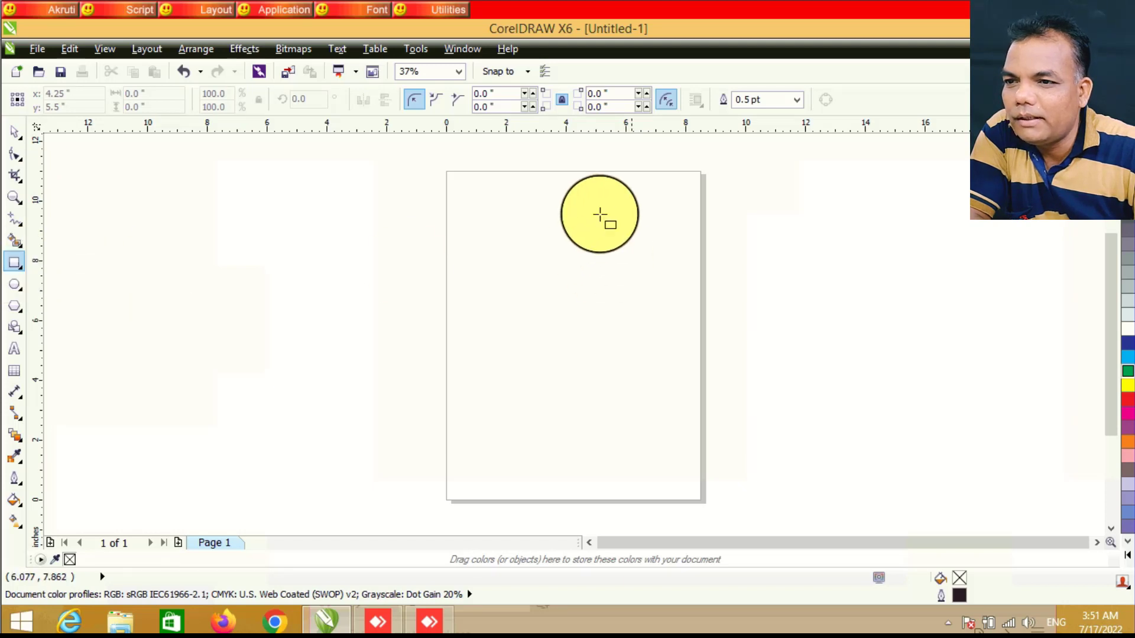
scroll(599, 216, up, 2)
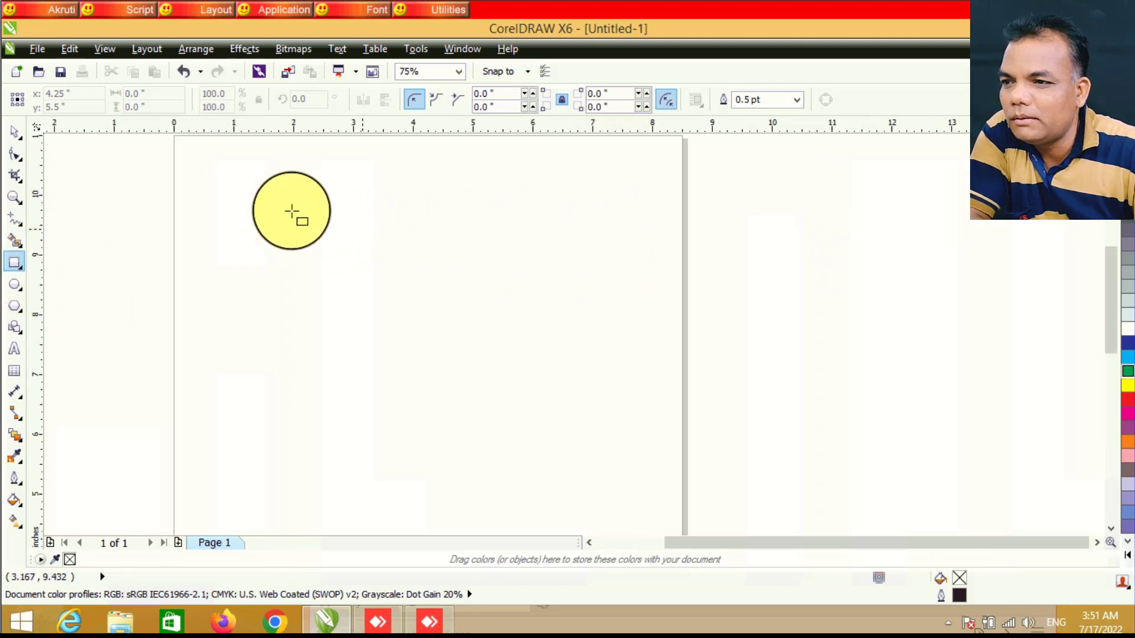
drag(248, 204, 524, 413)
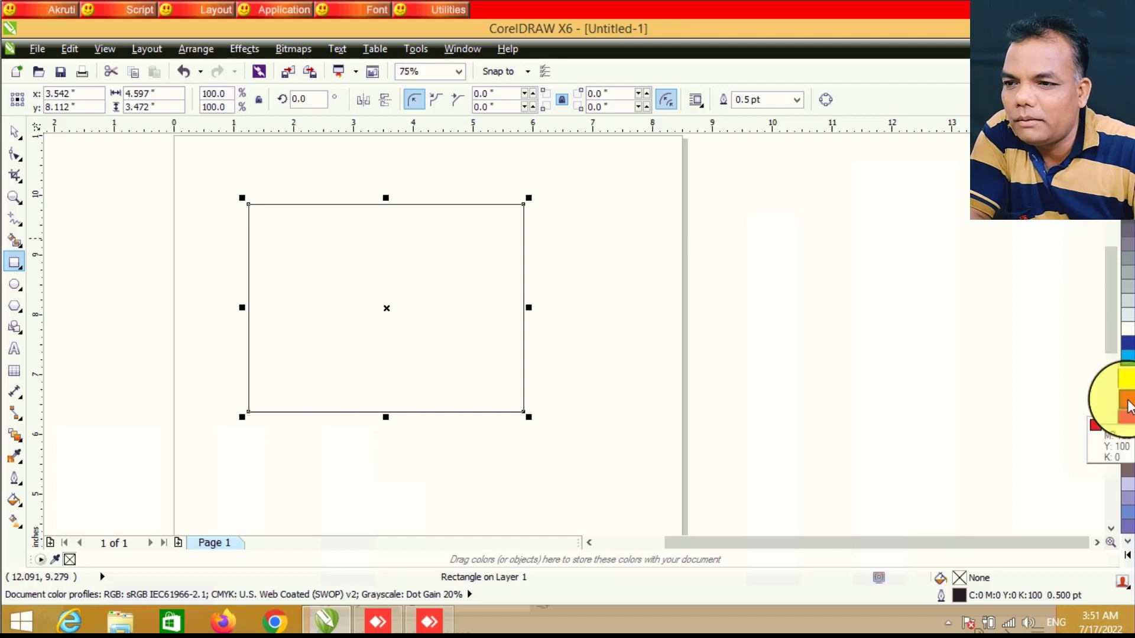
click(1129, 407)
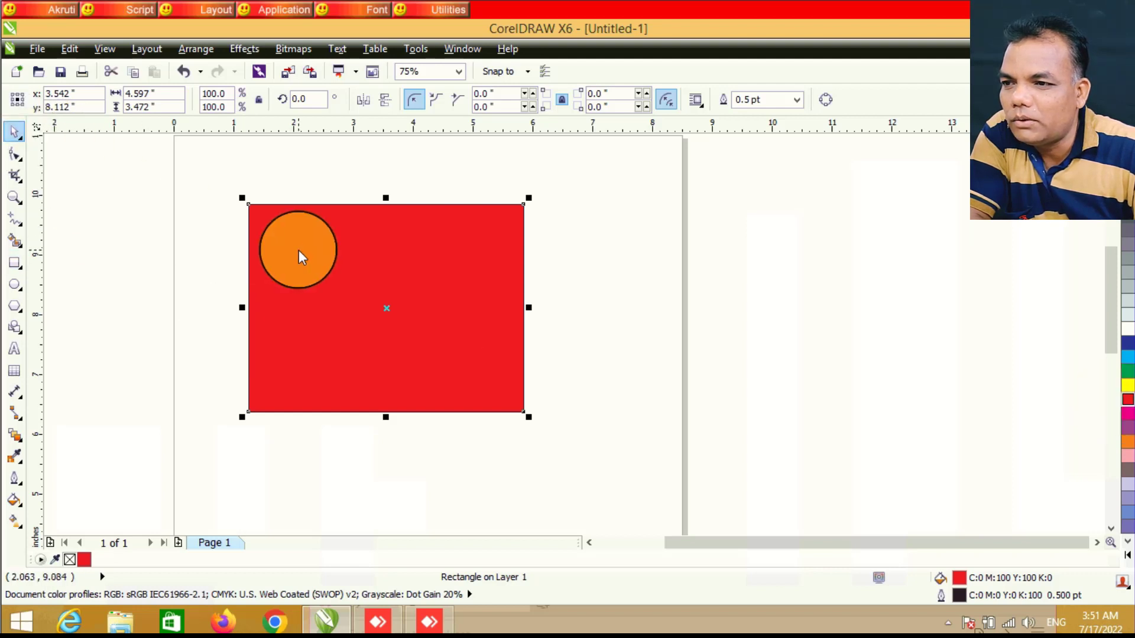
click(301, 257)
click(126, 232)
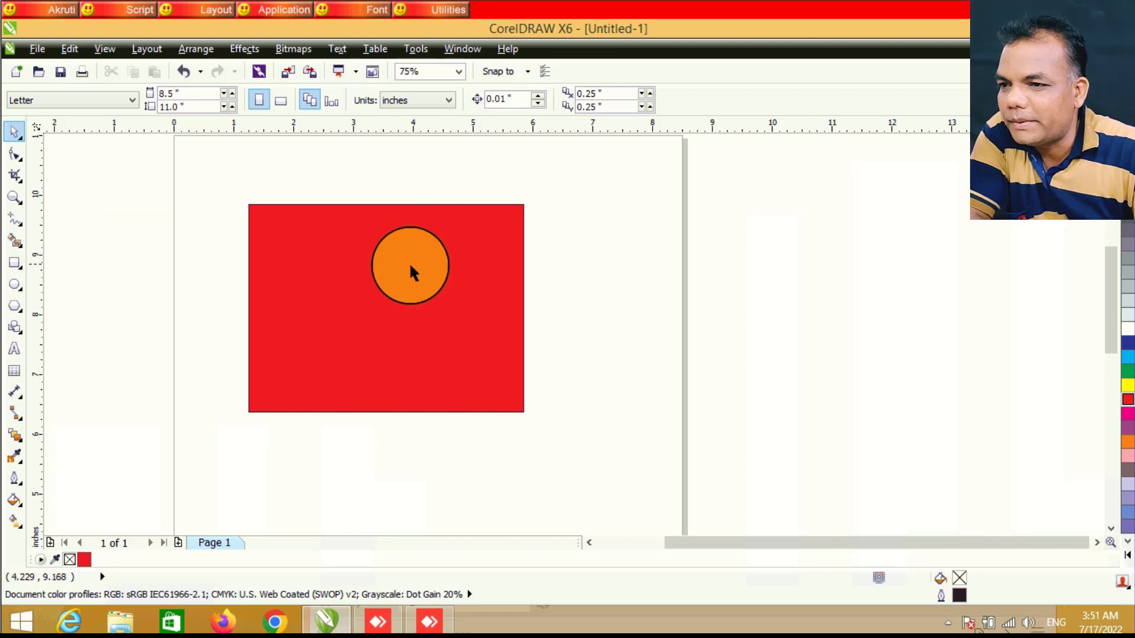
click(416, 260)
click(205, 284)
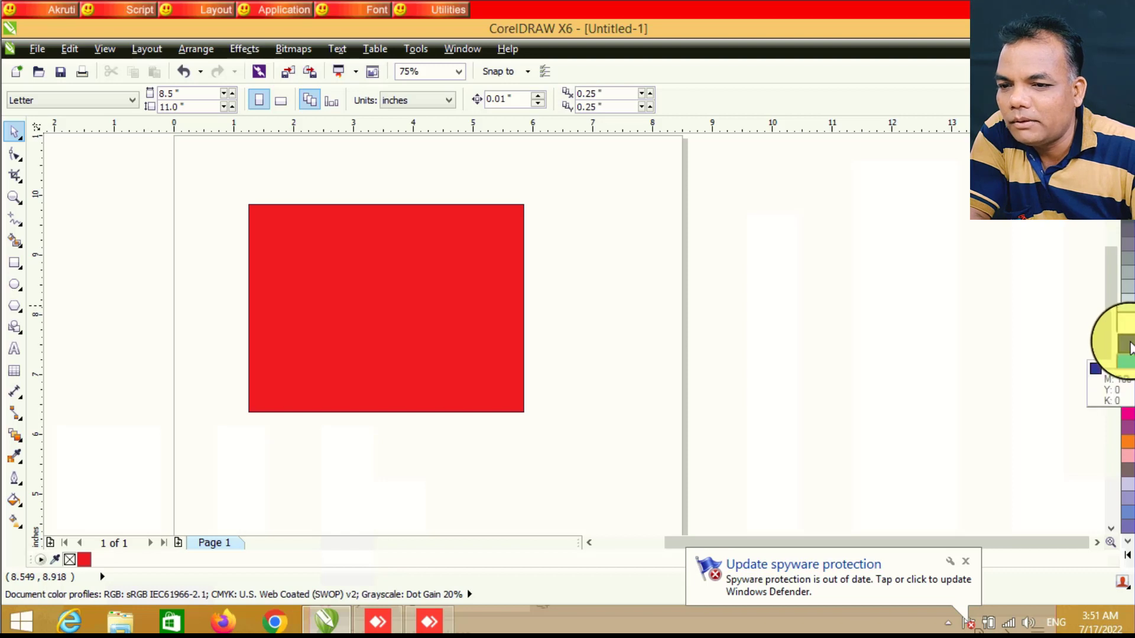
click(1127, 346)
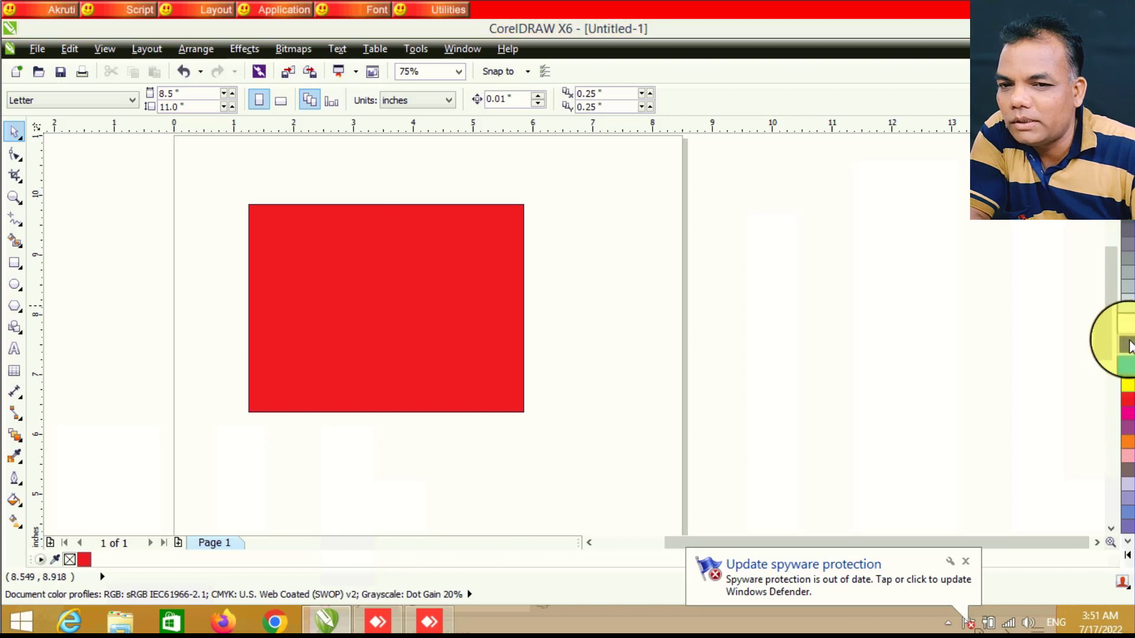
drag(645, 201, 687, 196)
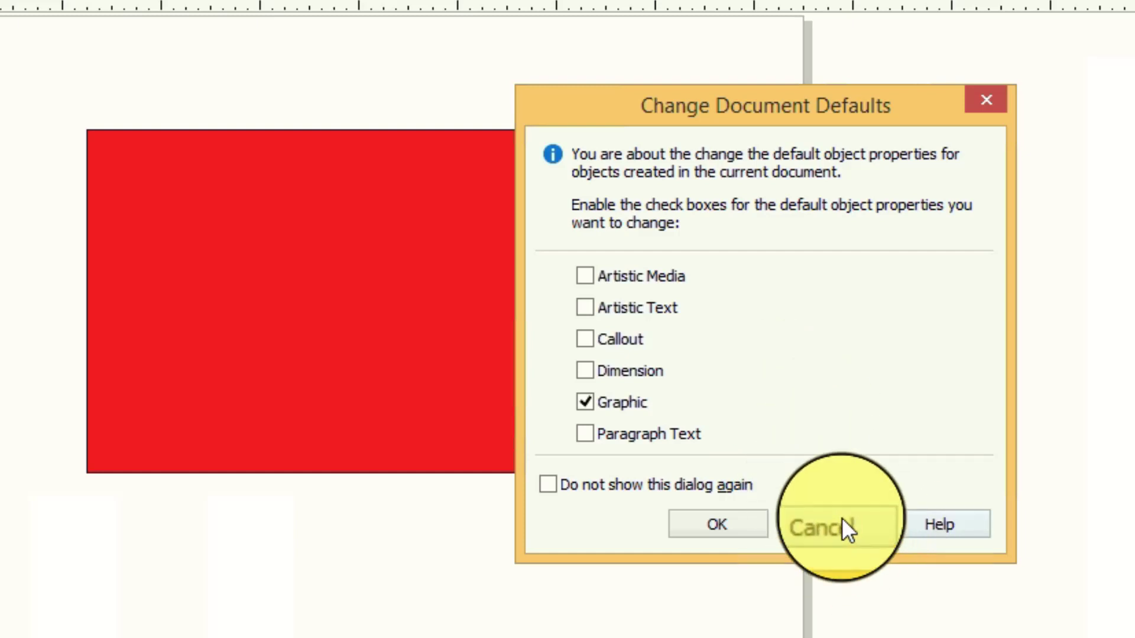
click(343, 206)
click(400, 260)
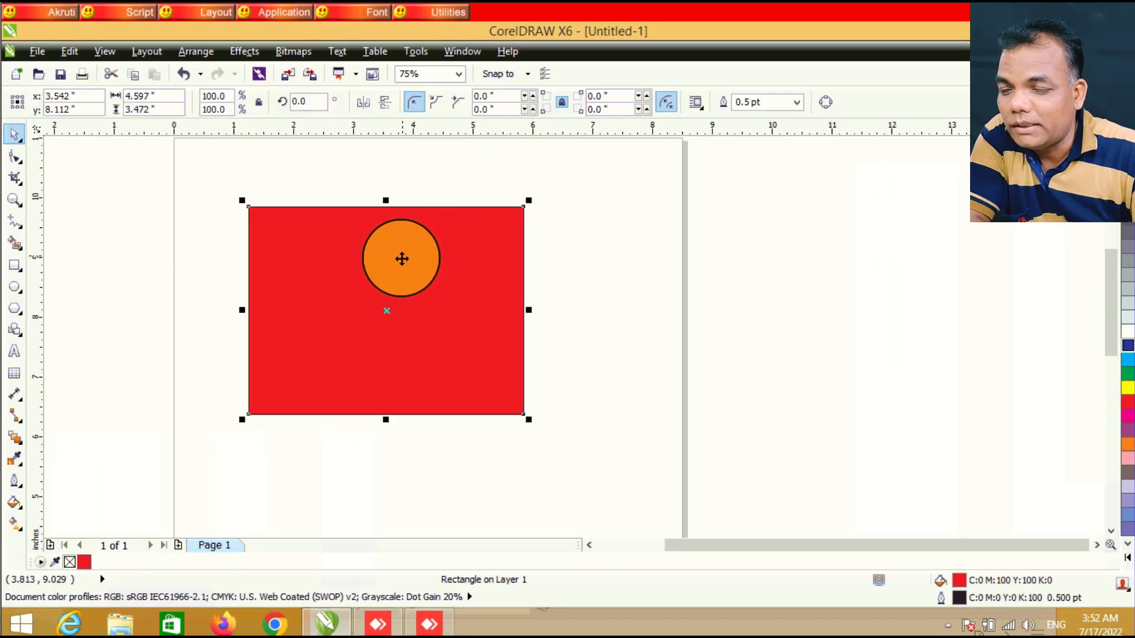
click(469, 264)
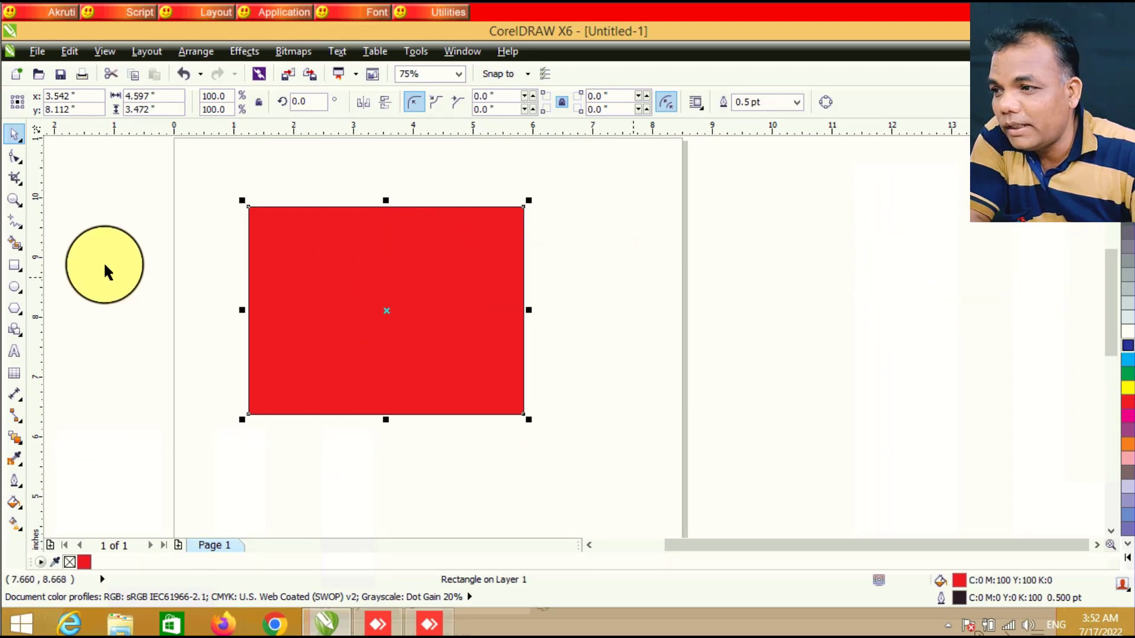
Draw three blue-filled rectangles of different sizes to the right of the red rectangle.
click(16, 269)
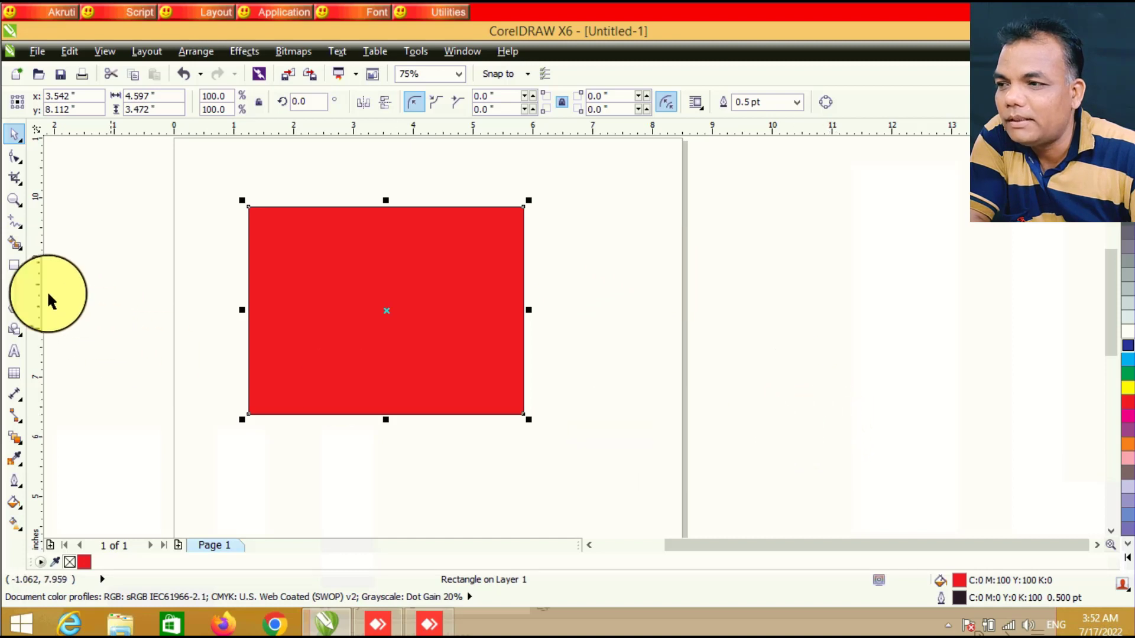
click(16, 268)
drag(594, 268, 741, 395)
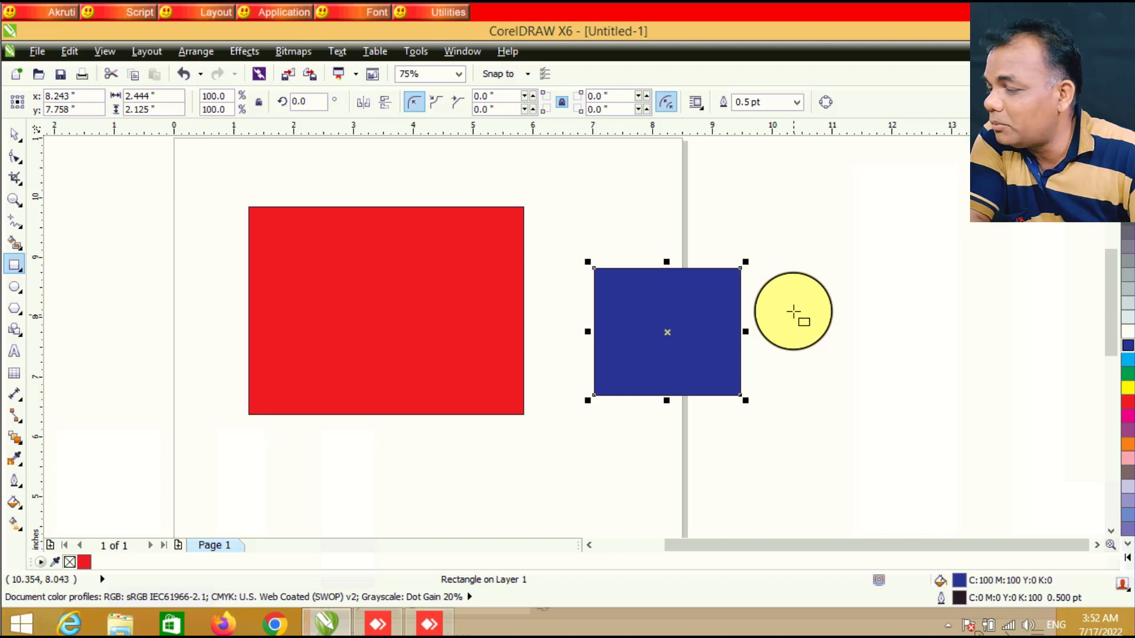
drag(793, 309, 816, 324)
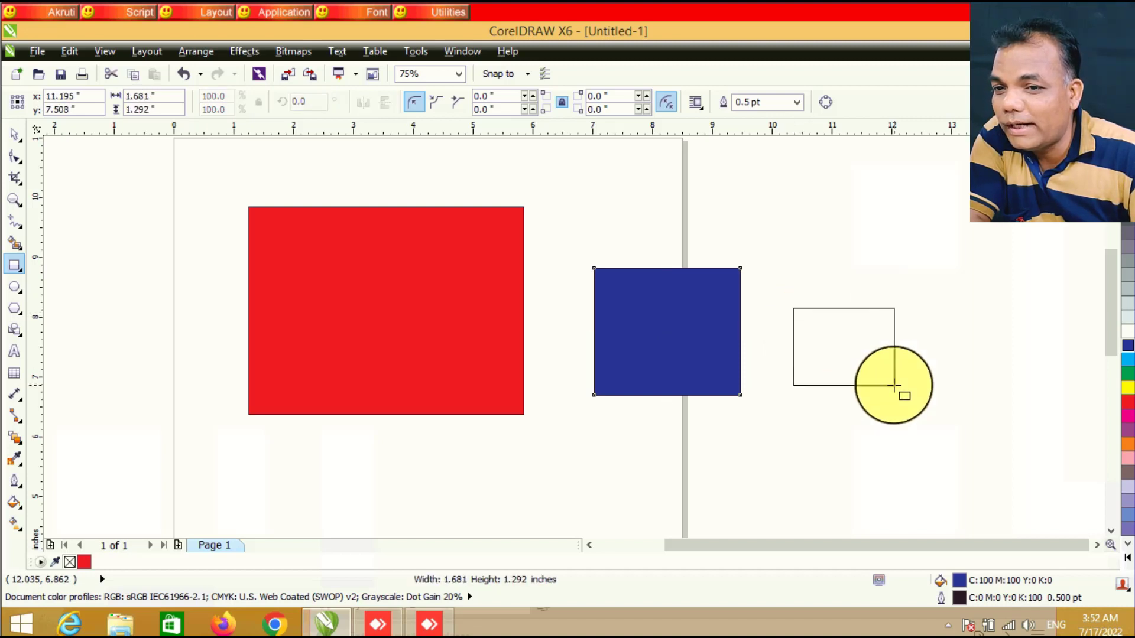
drag(894, 386, 894, 386)
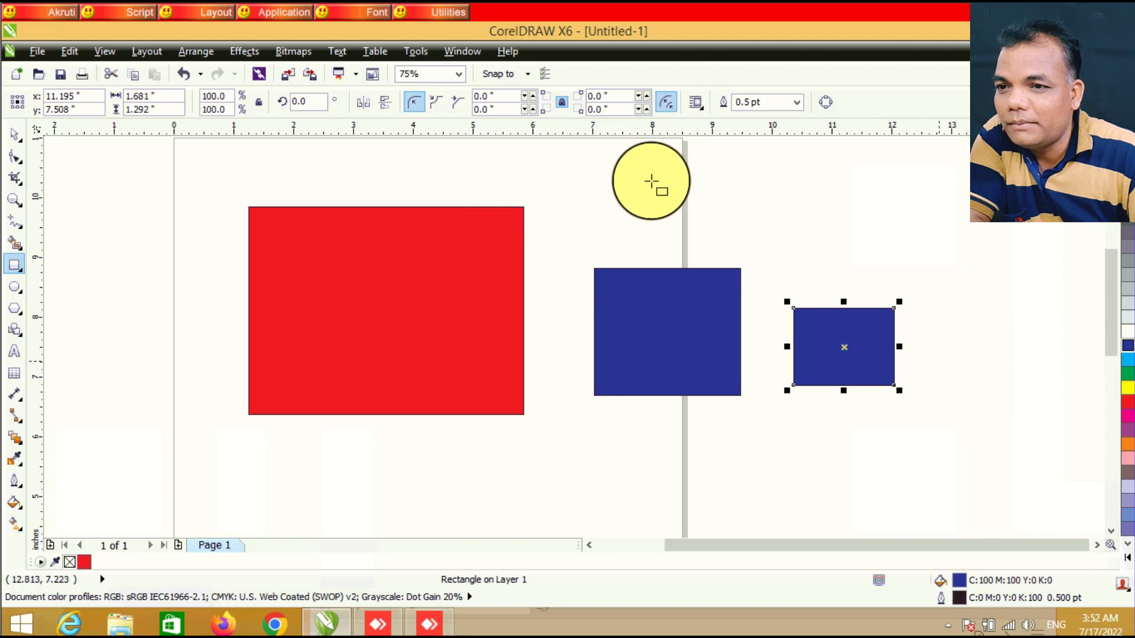
drag(651, 182, 671, 191)
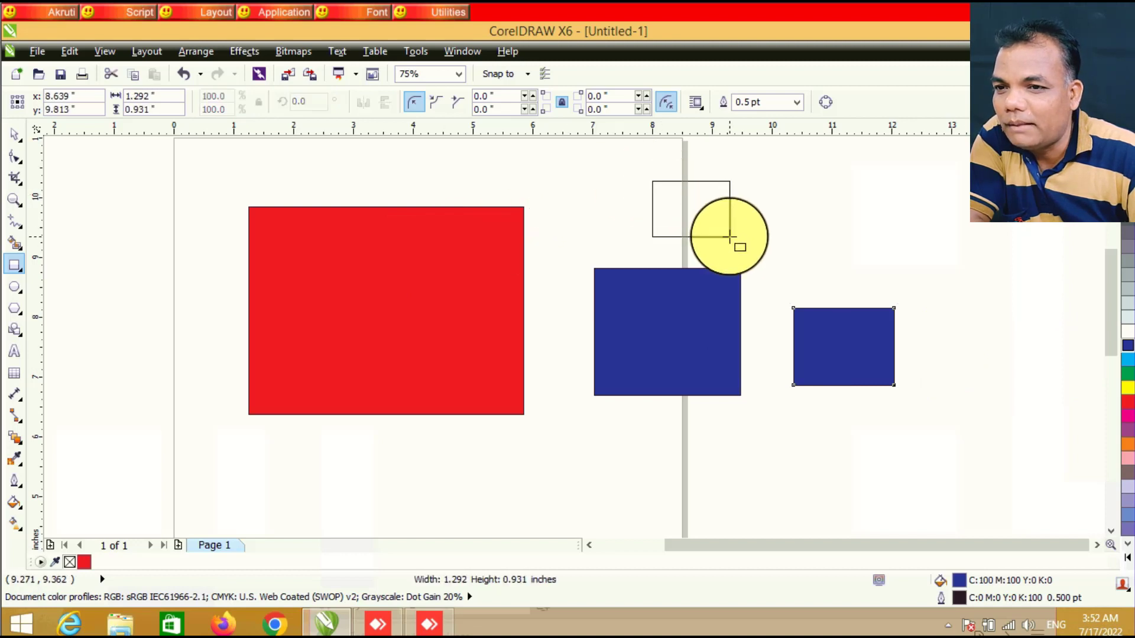
drag(730, 237, 730, 237)
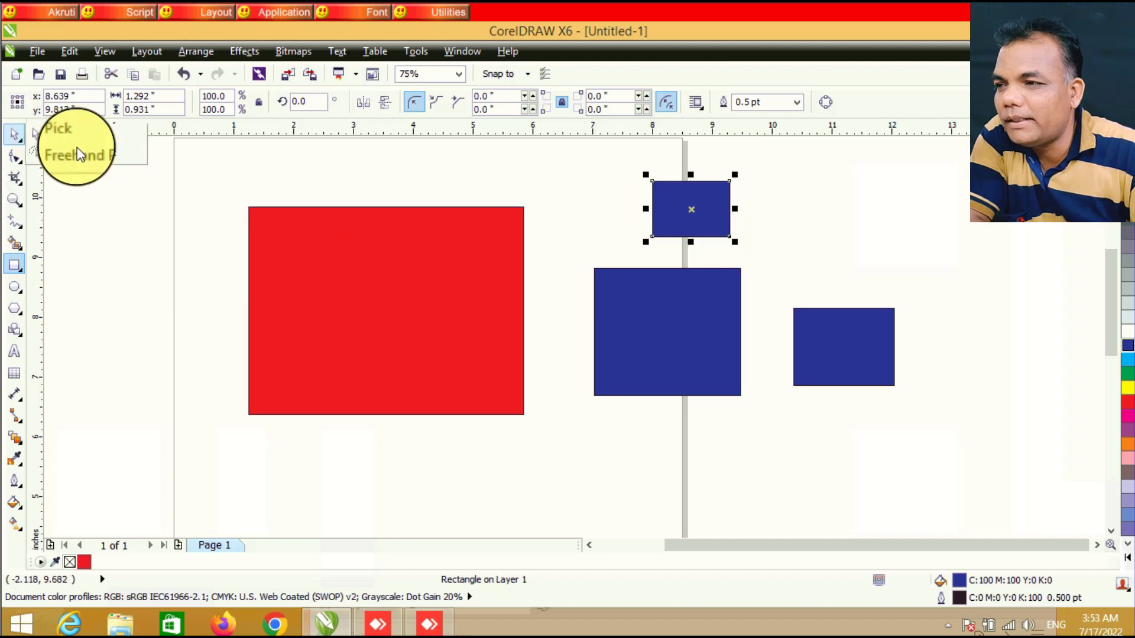
Create a new Letter-size document, Untitled-2, and draw an unfilled rectangle in its upper half.
click(27, 45)
click(48, 70)
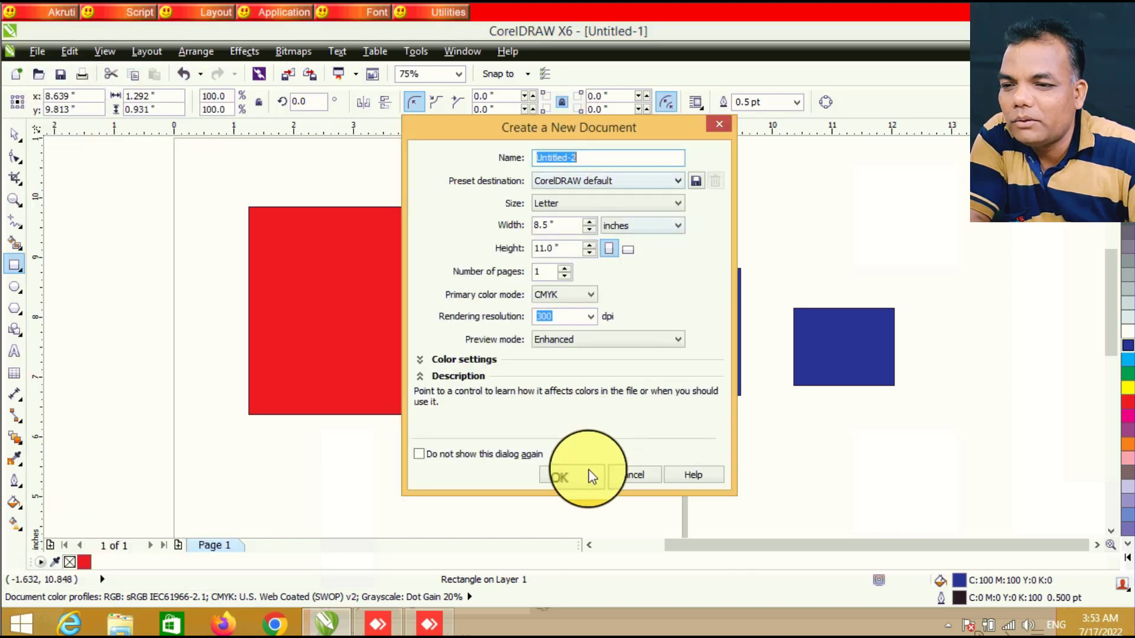
click(591, 475)
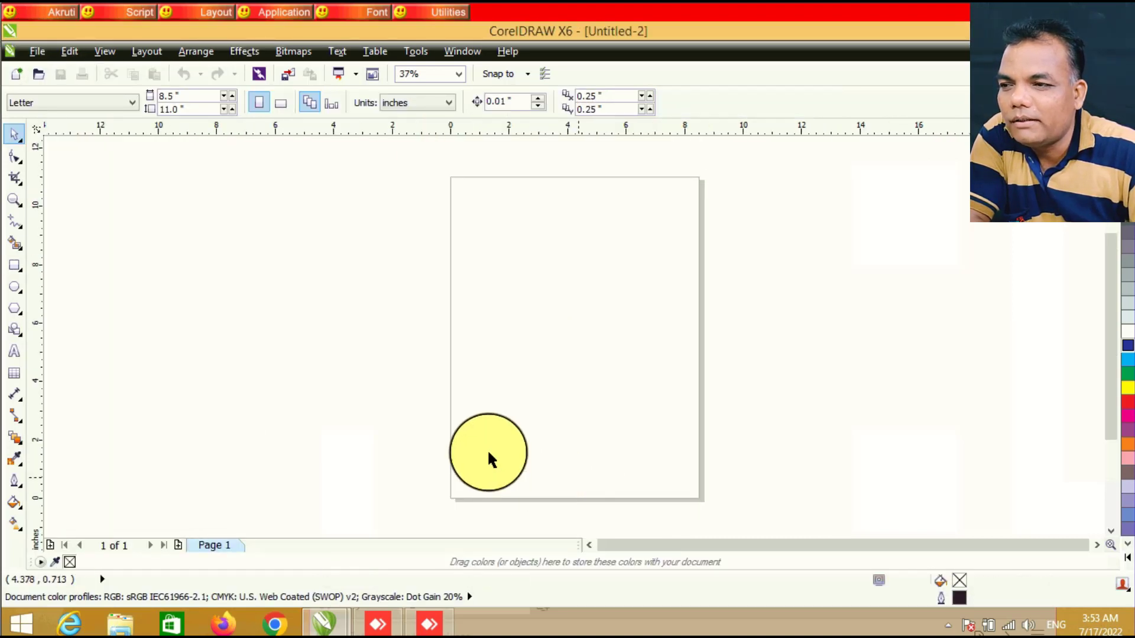
click(18, 267)
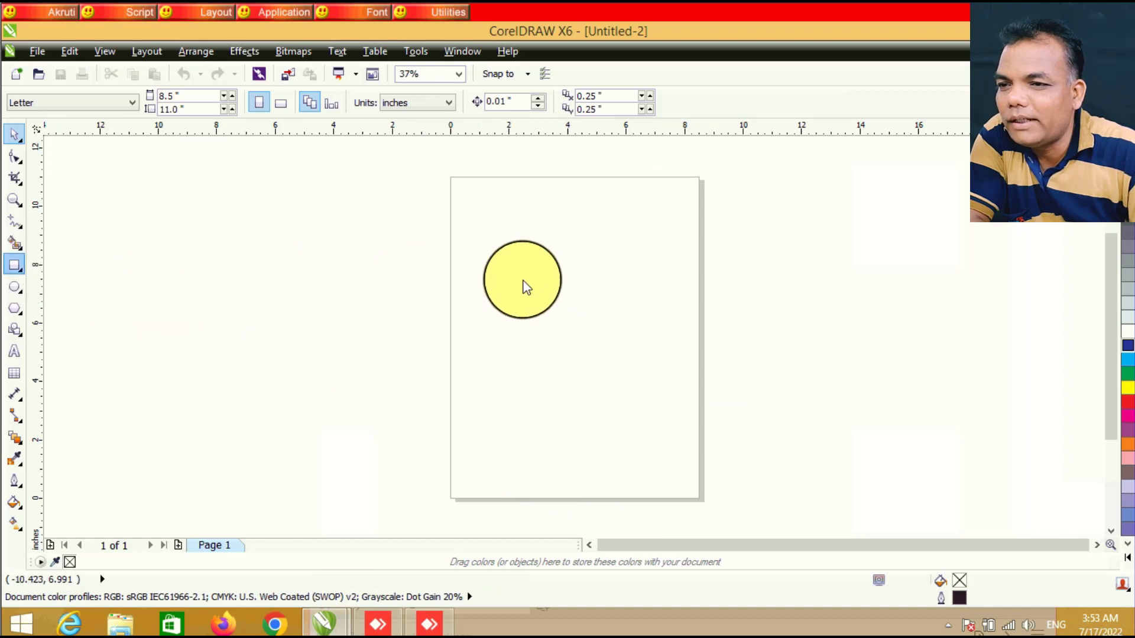
drag(459, 258, 621, 373)
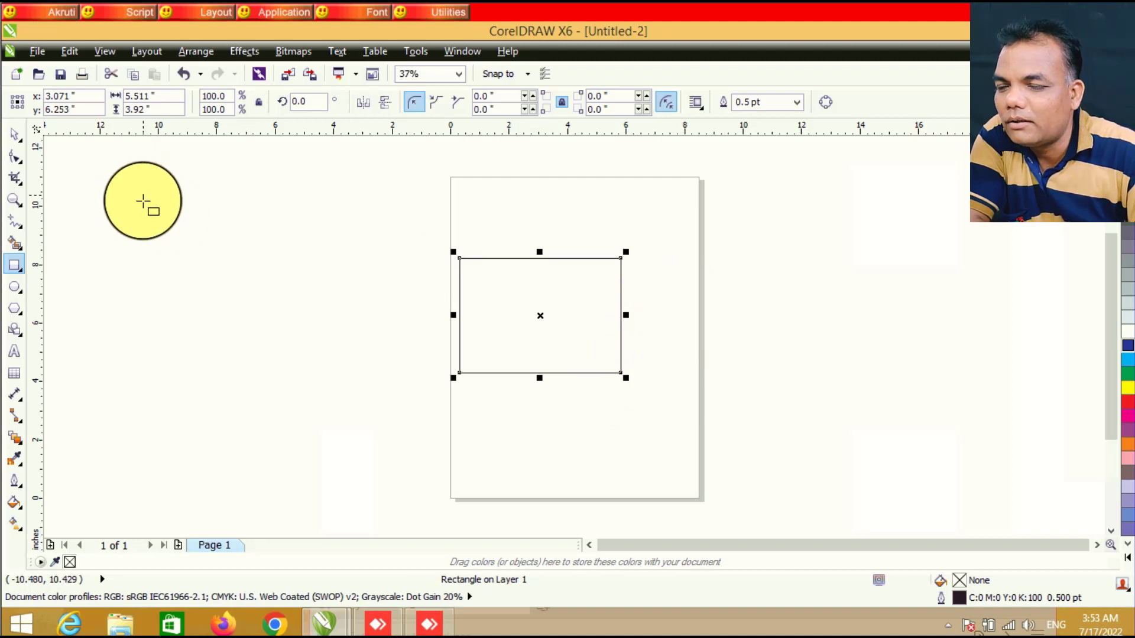
click(20, 141)
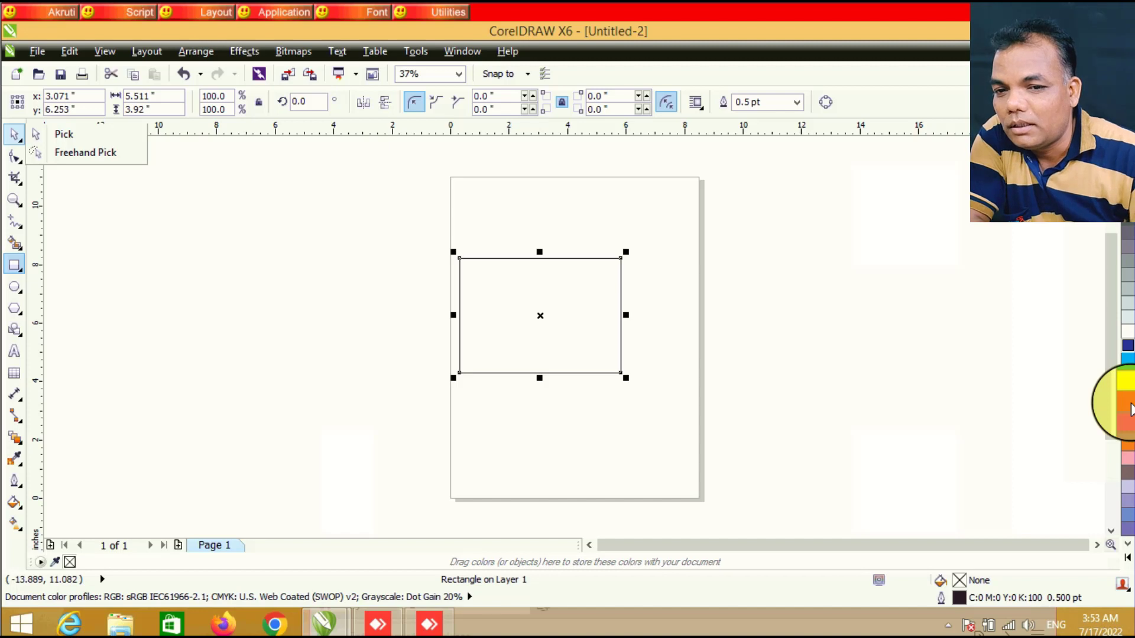
click(1129, 406)
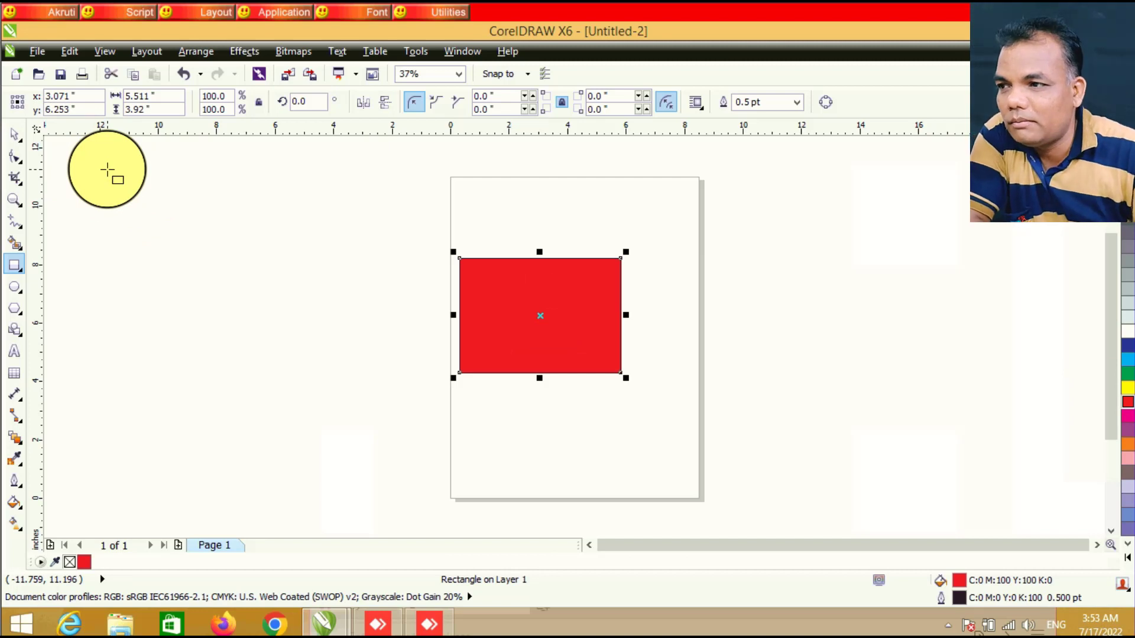
key(ctrl+z)
click(14, 134)
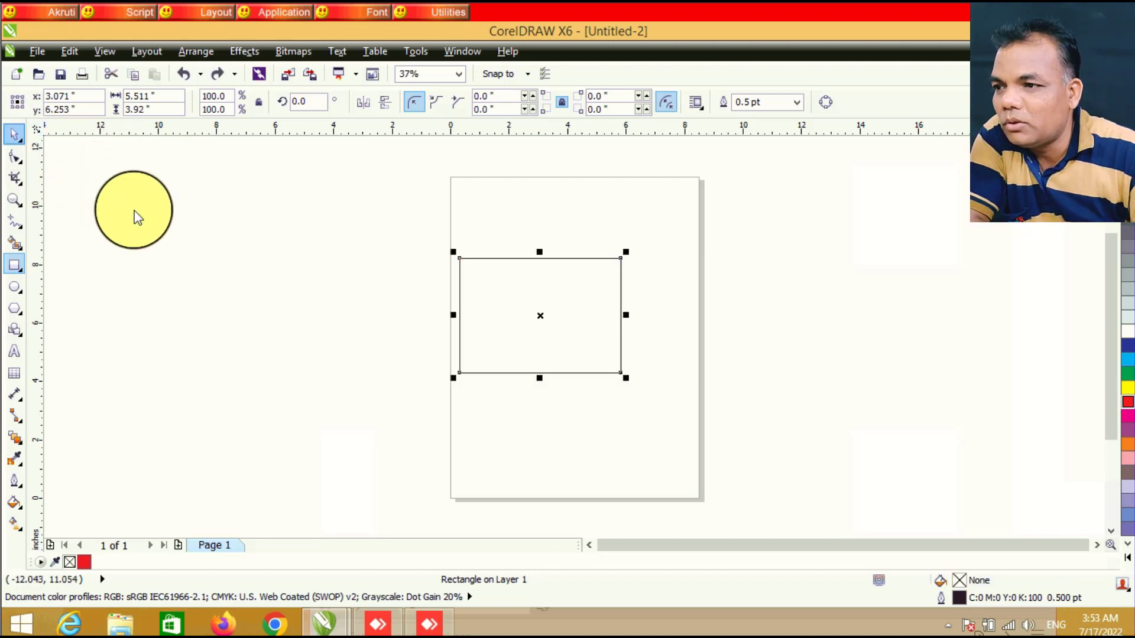
click(137, 217)
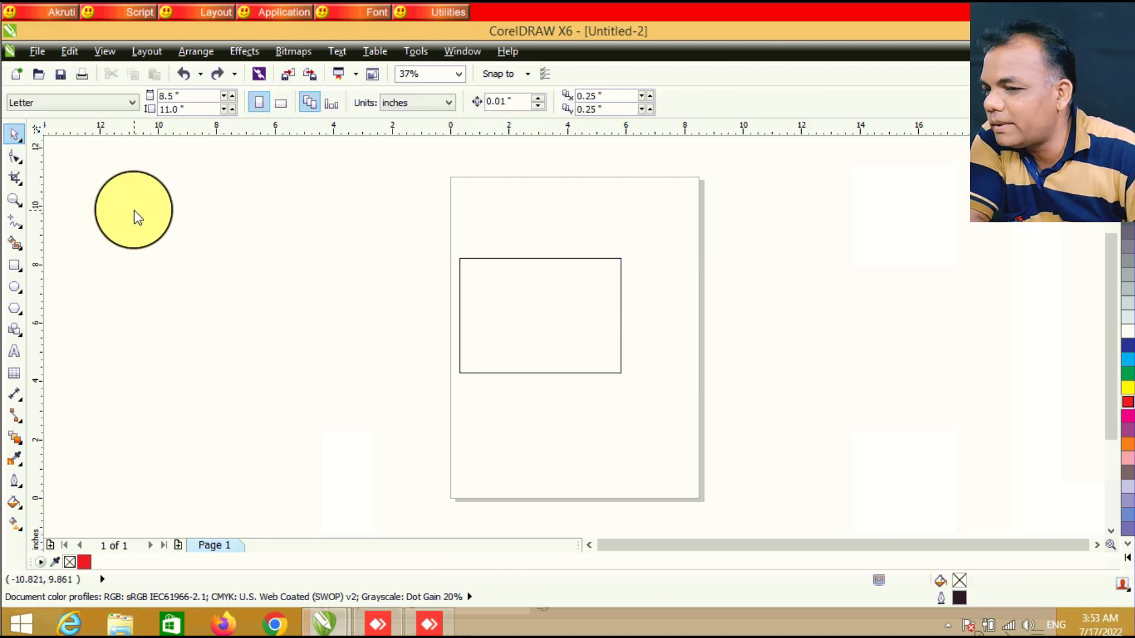
Set red as the default Graphic fill, then draw a rectangle that comes out red.
click(1128, 406)
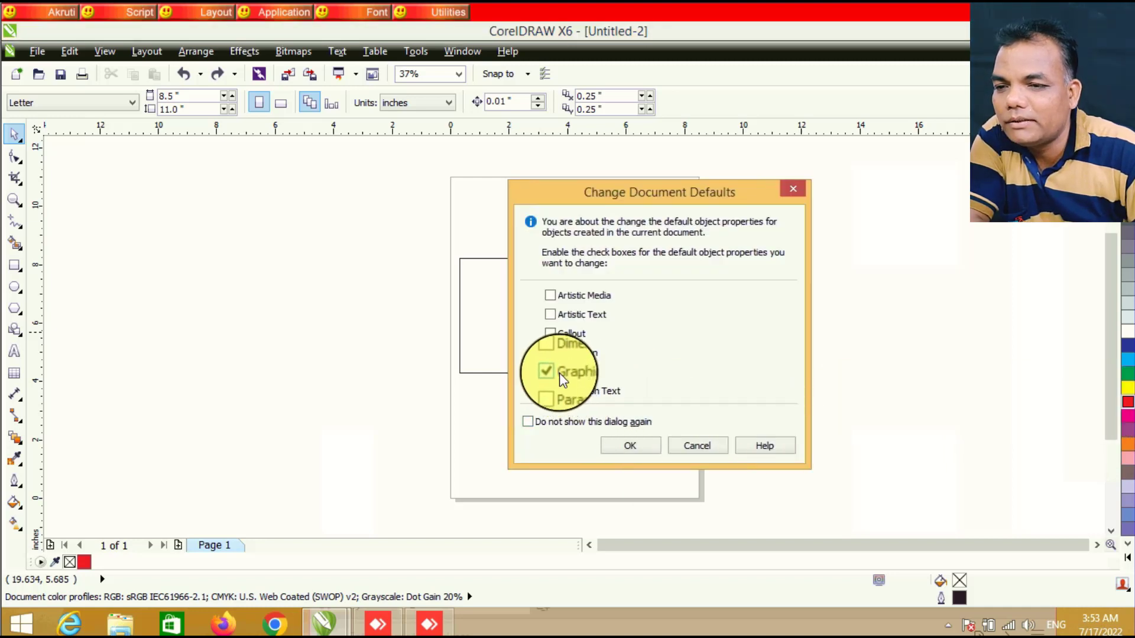
click(650, 450)
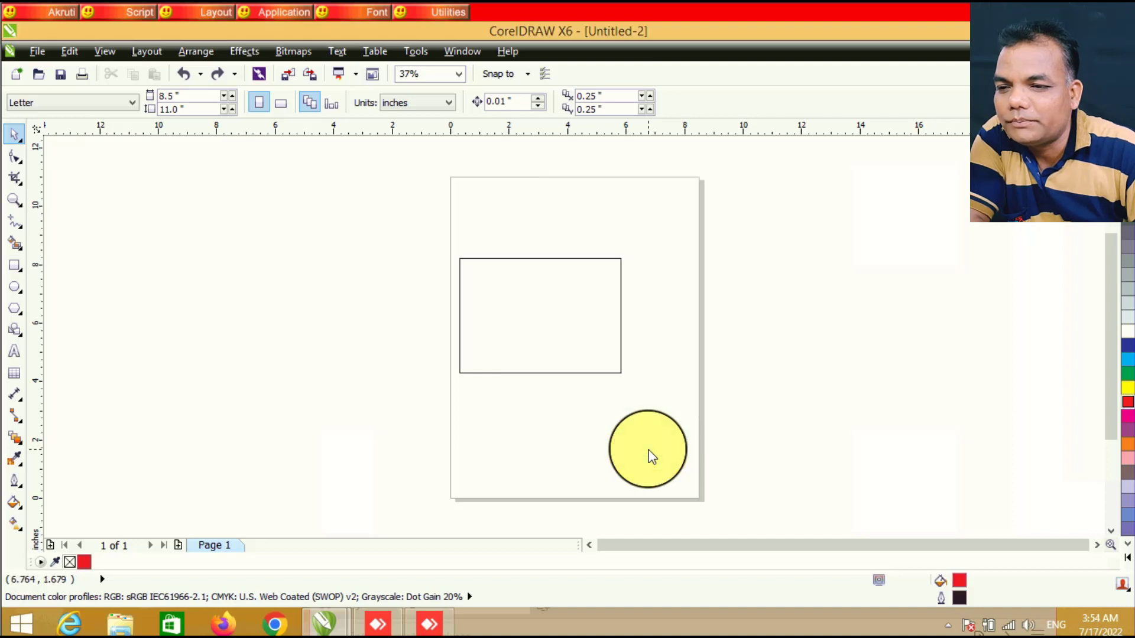
click(14, 266)
drag(665, 283, 806, 376)
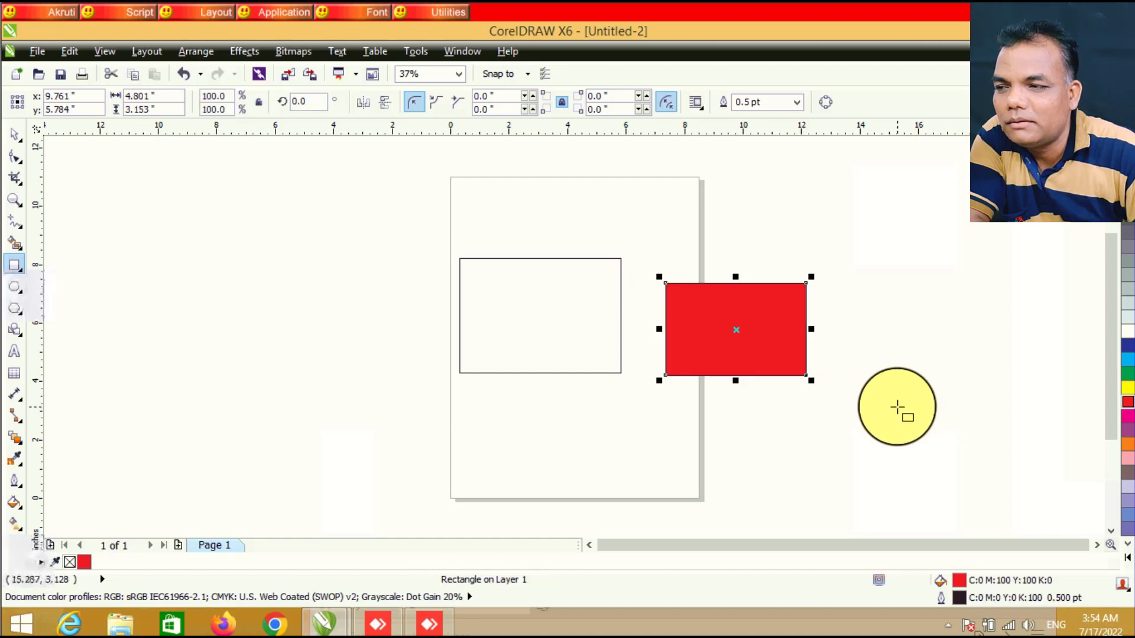
click(15, 134)
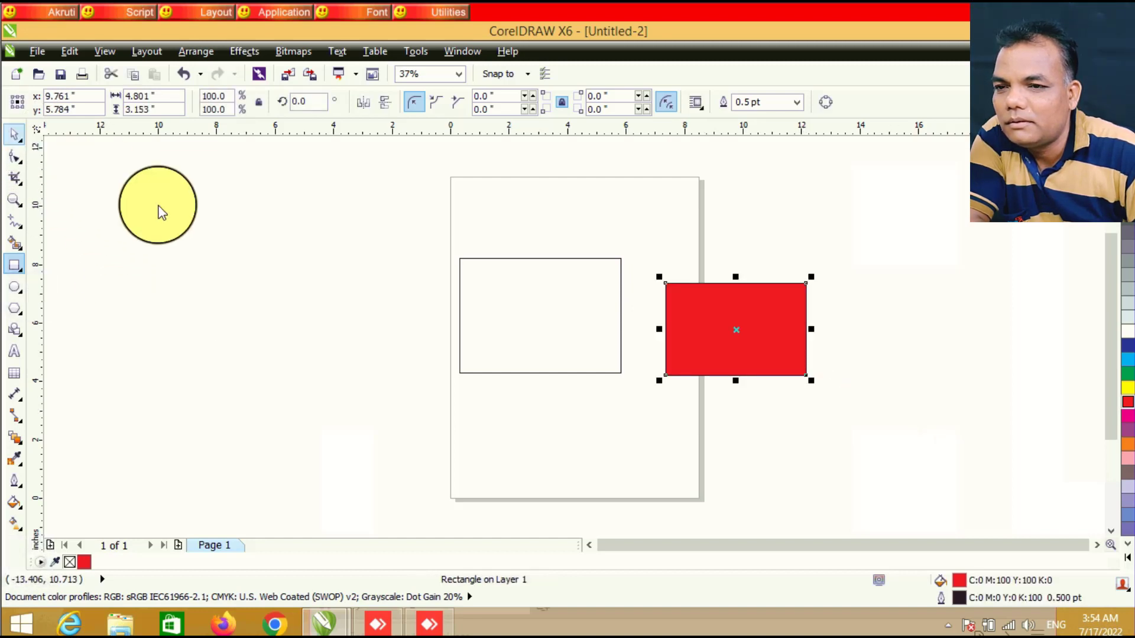
click(277, 276)
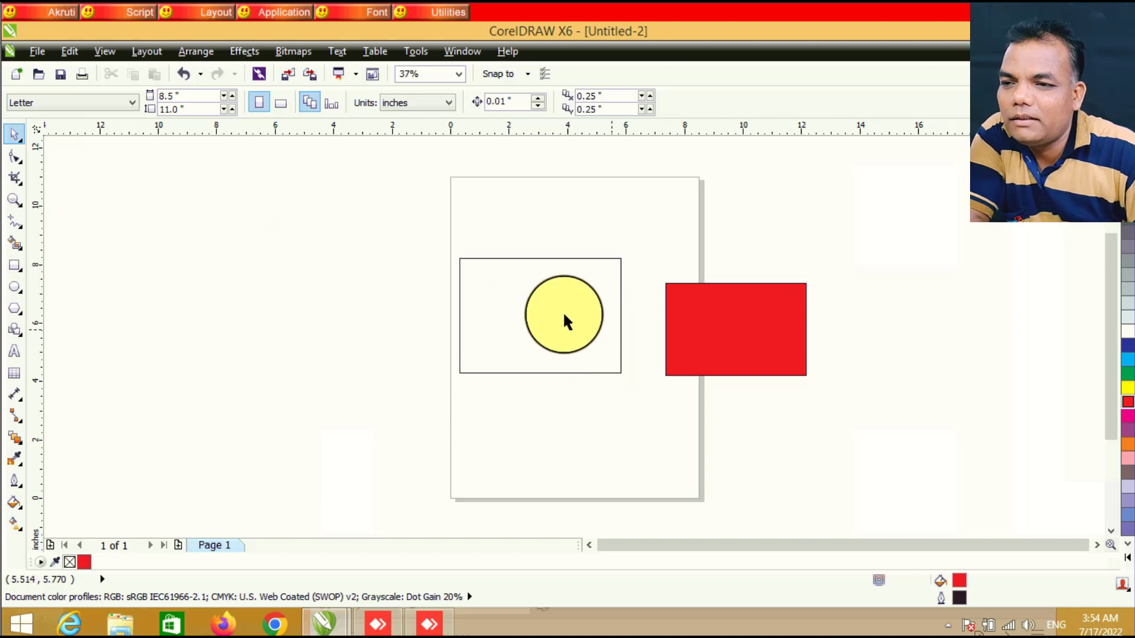
Select the empty rectangle and try black, cyan, green and magenta fills, ending on purple.
drag(564, 311, 360, 327)
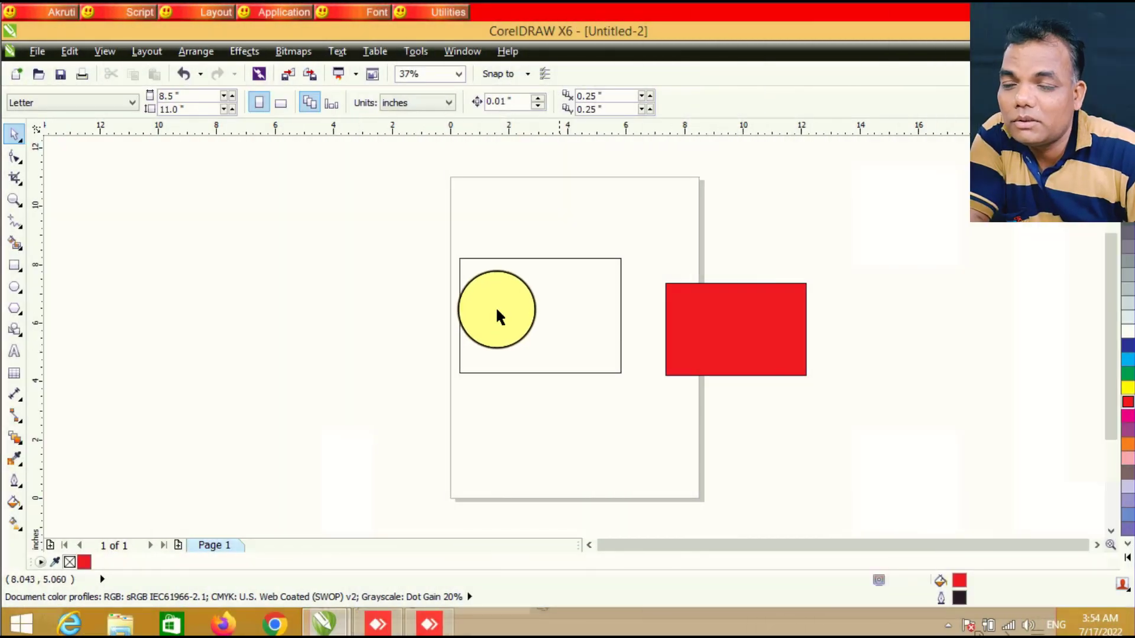
click(497, 311)
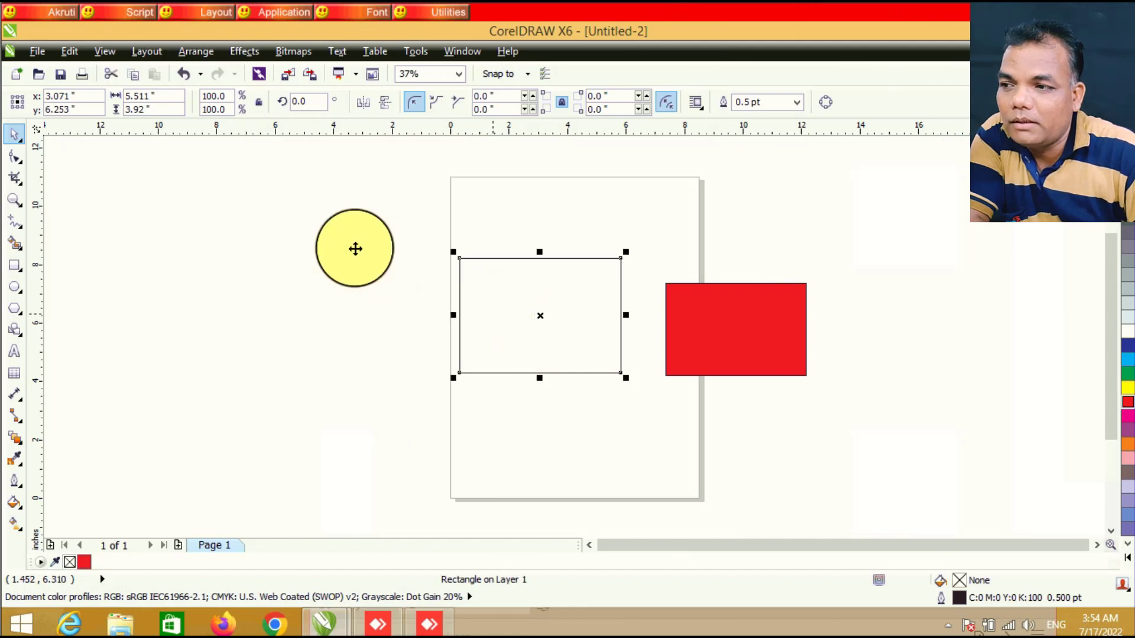
click(578, 294)
click(548, 263)
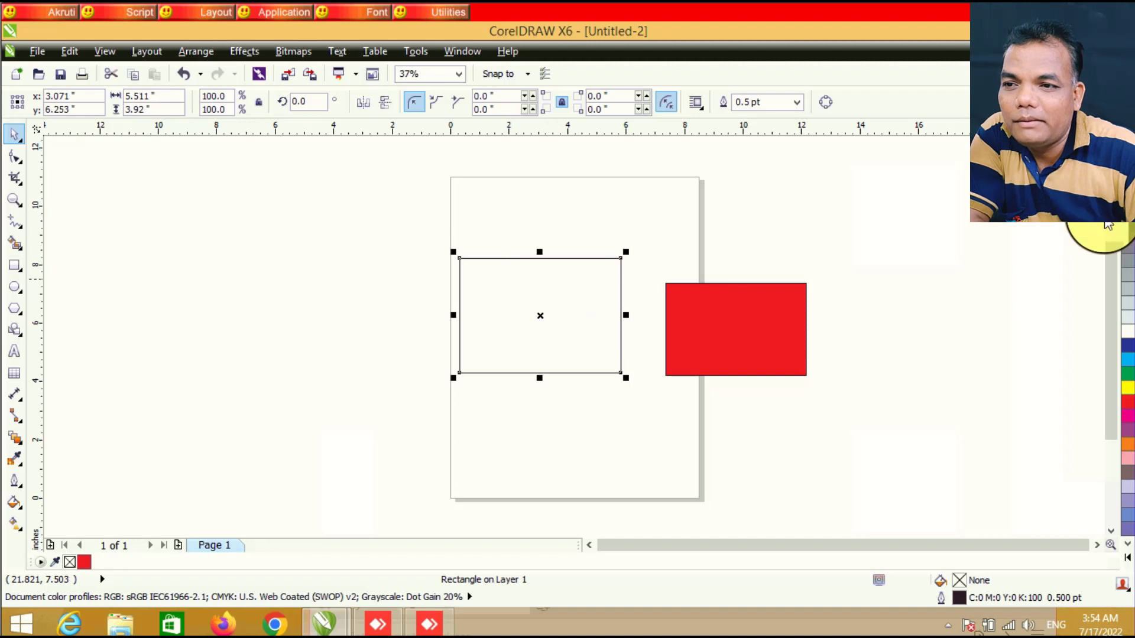
click(1128, 232)
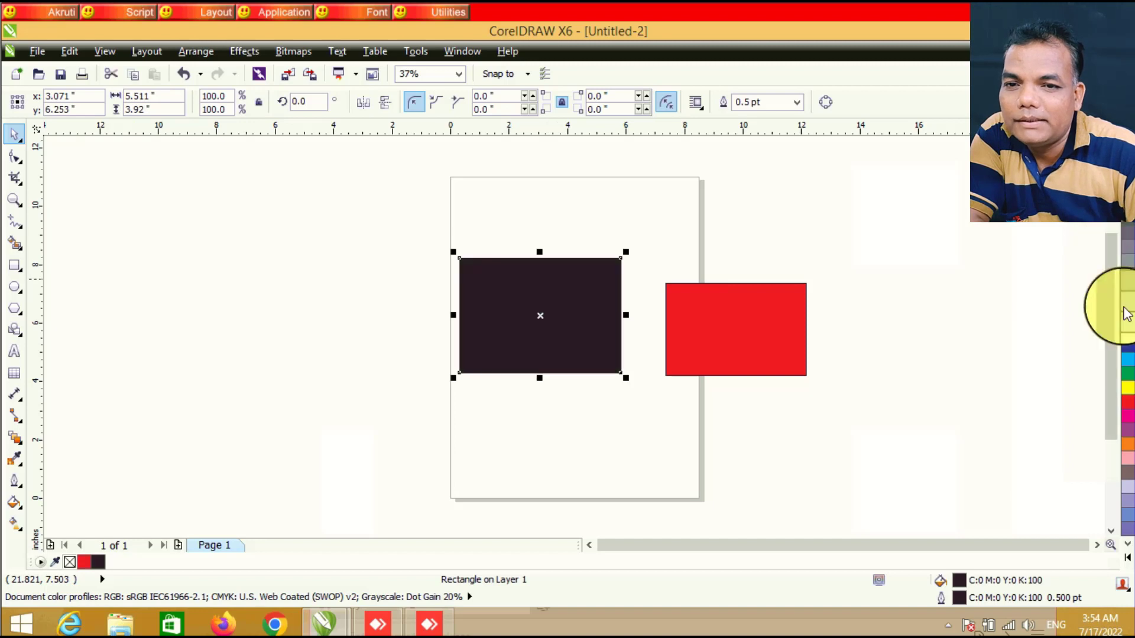
click(1129, 374)
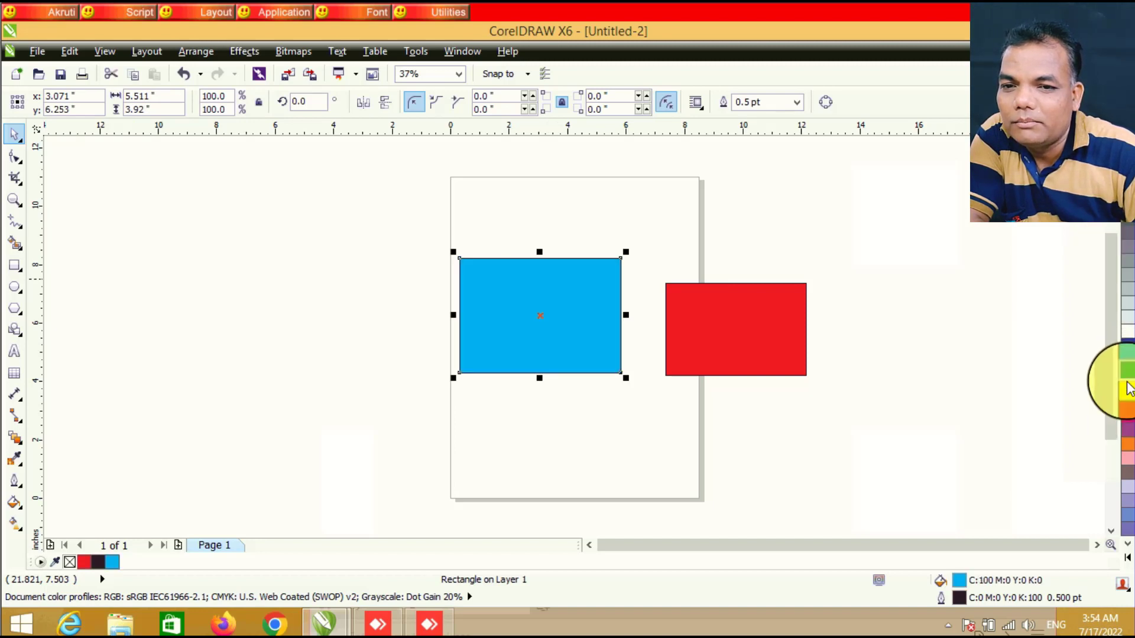
click(1128, 387)
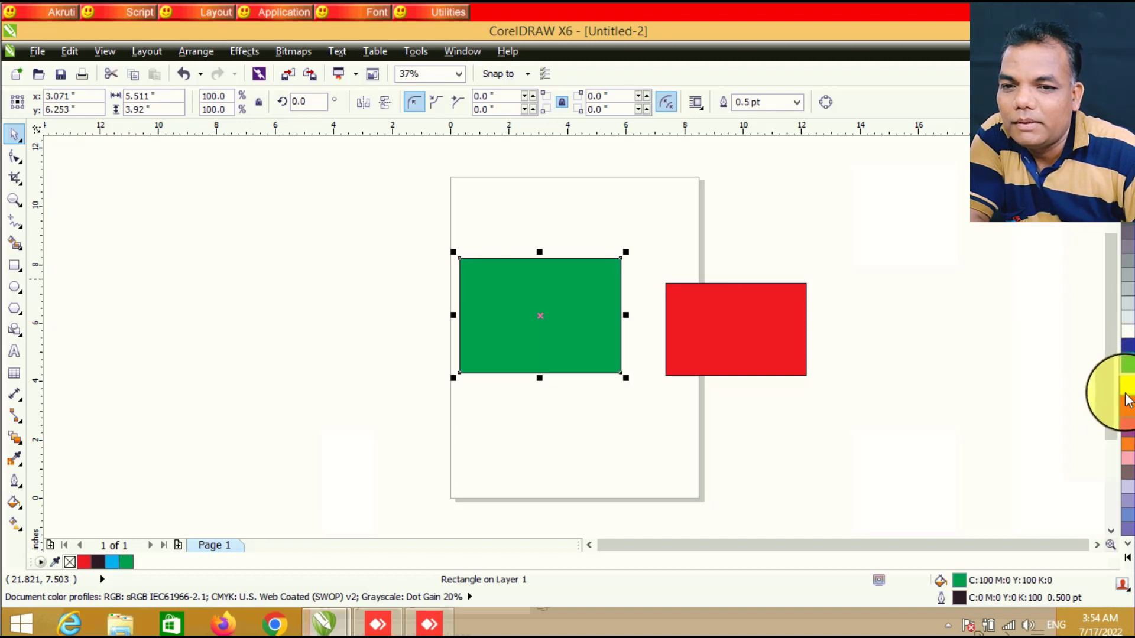
click(1126, 429)
click(1126, 431)
click(1128, 449)
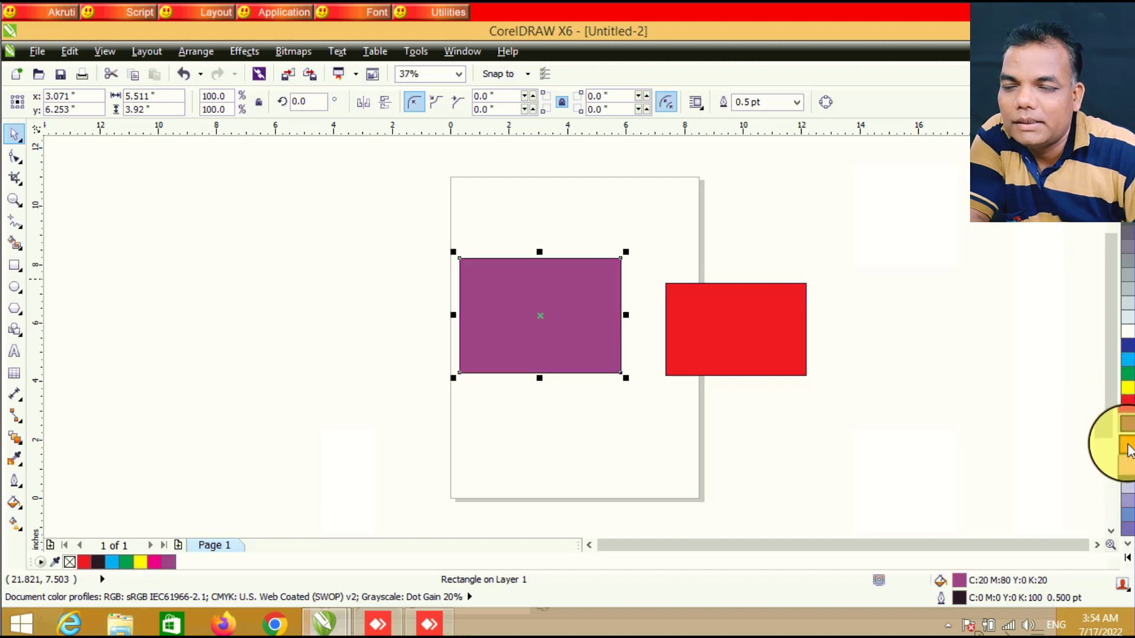